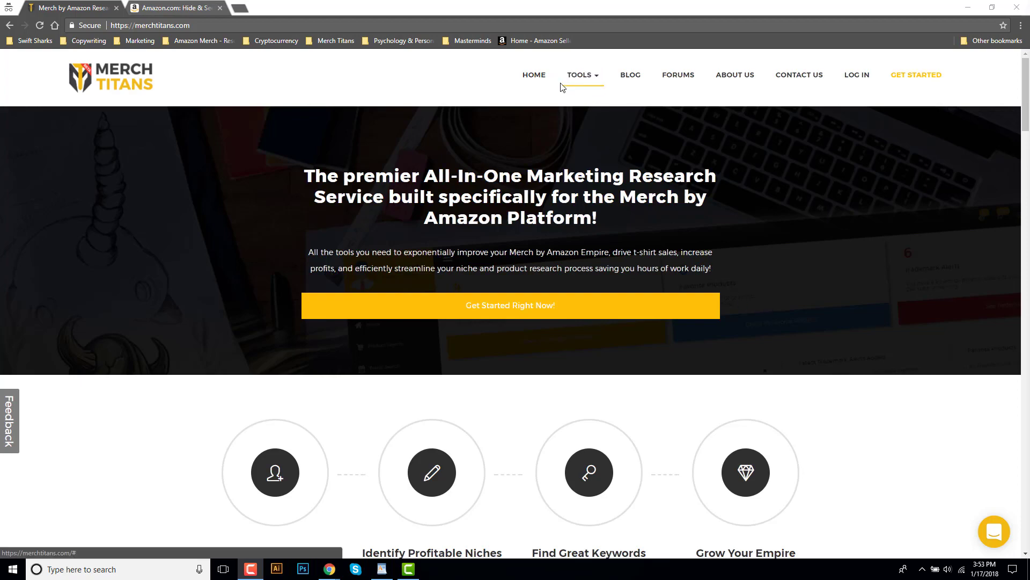
Show the TOOLS dropdown with Product Research, ASIN Finder, Keyword Research, Trademark Check and Image Resizer
mouse_move(592, 81)
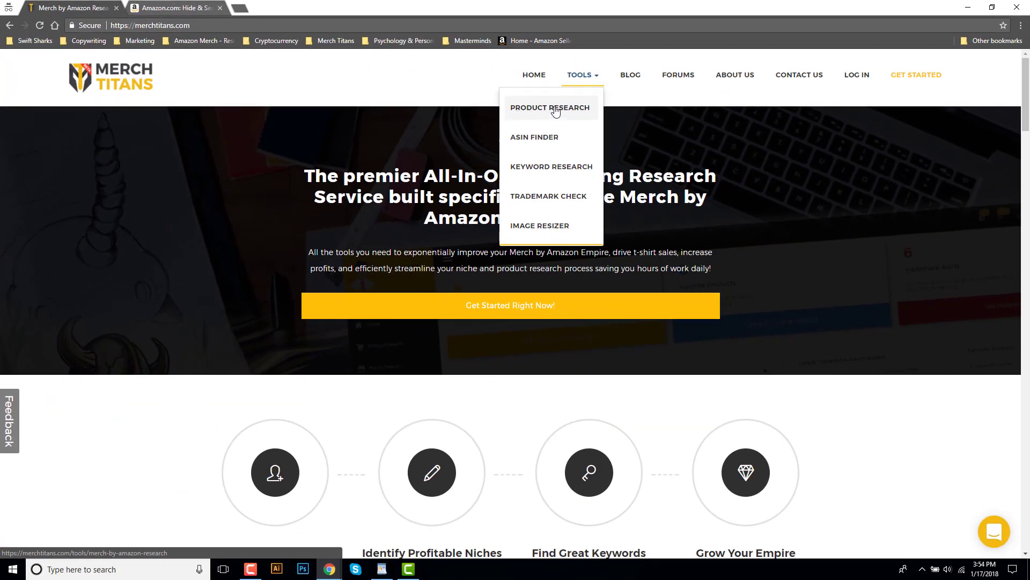
Search Product Research for T-Shirts matching 'funny fishing shirts'
click(563, 110)
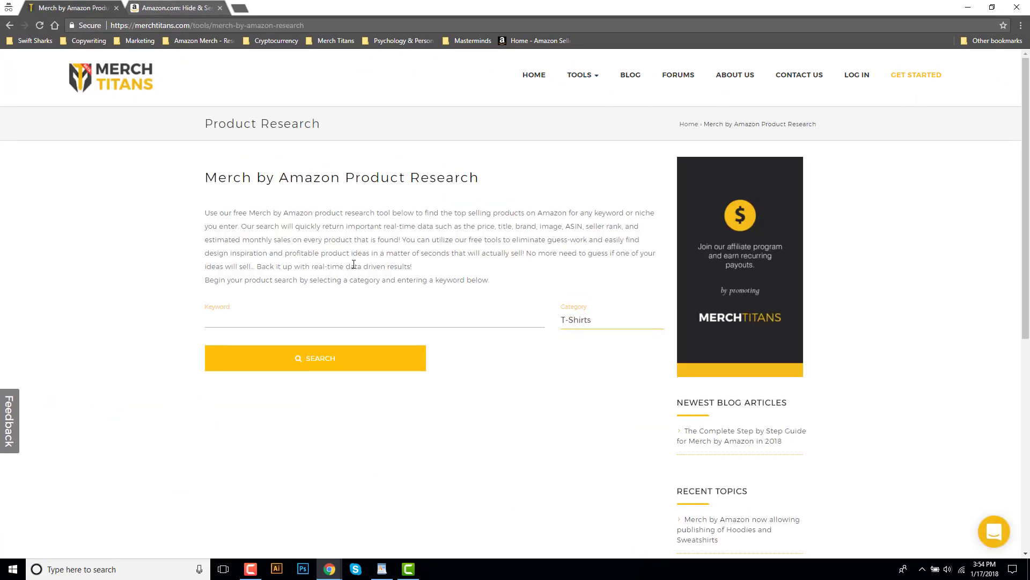
click(321, 317)
click(320, 316)
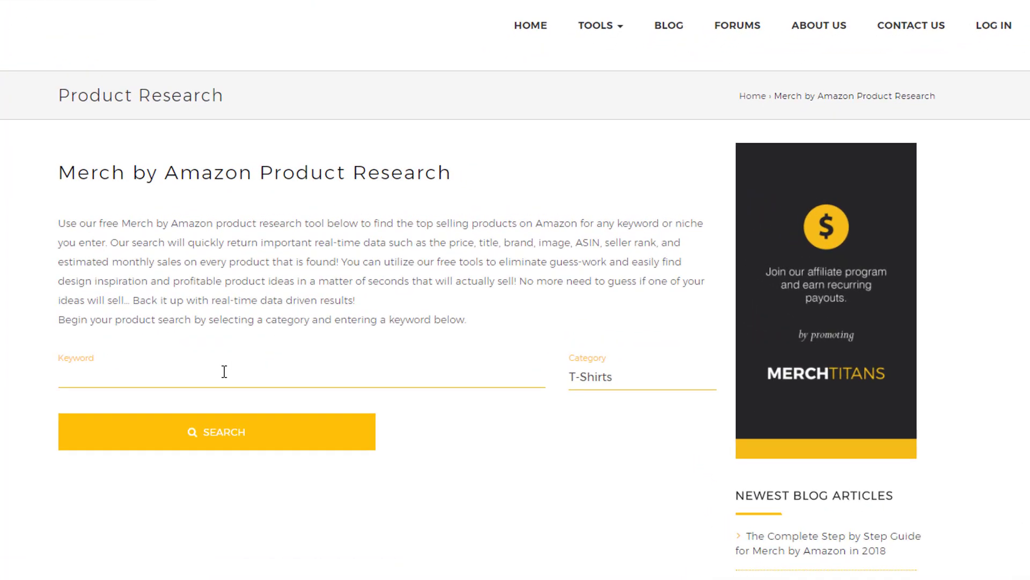
text(funny fis)
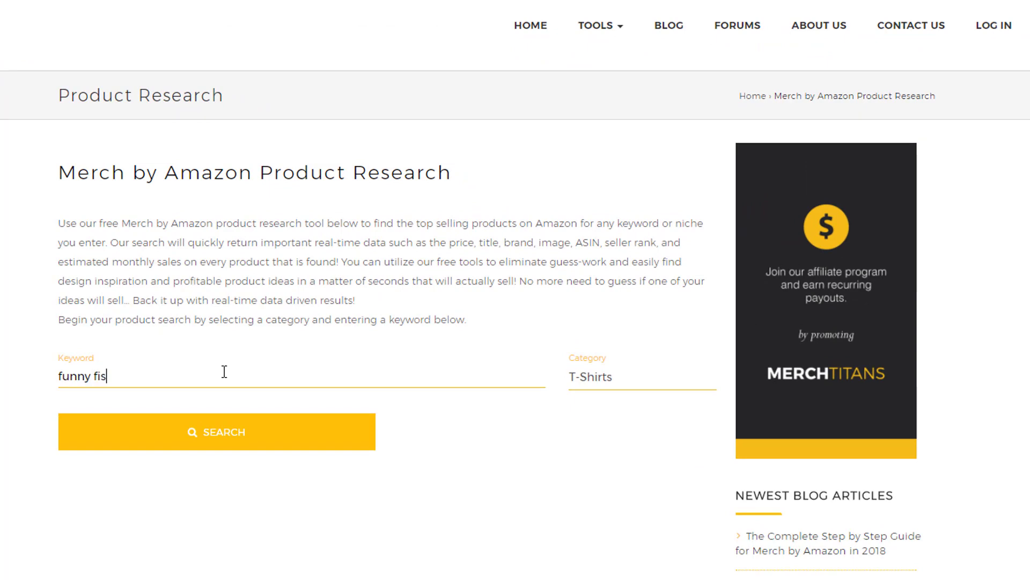
text(hing shirts)
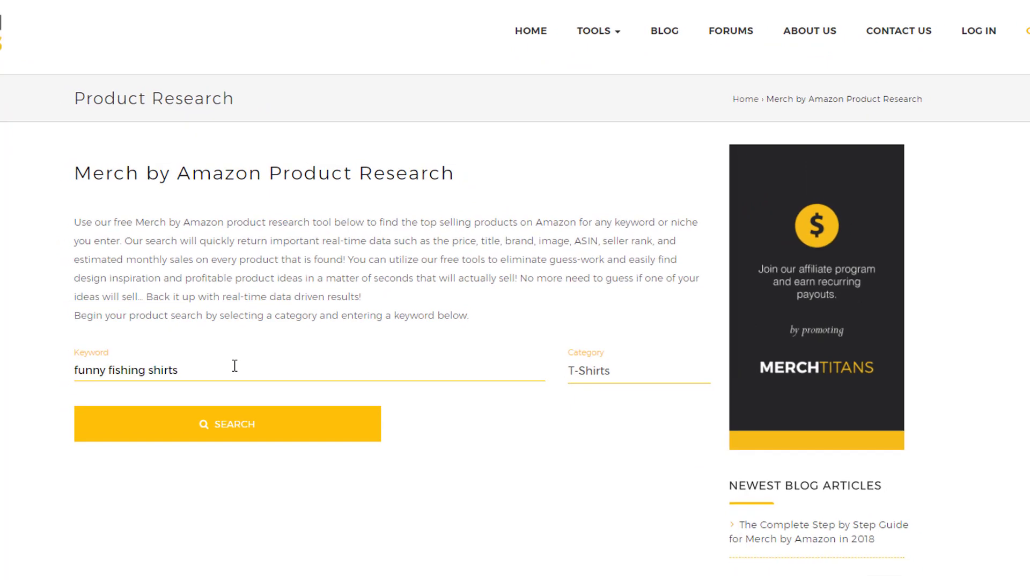
click(230, 431)
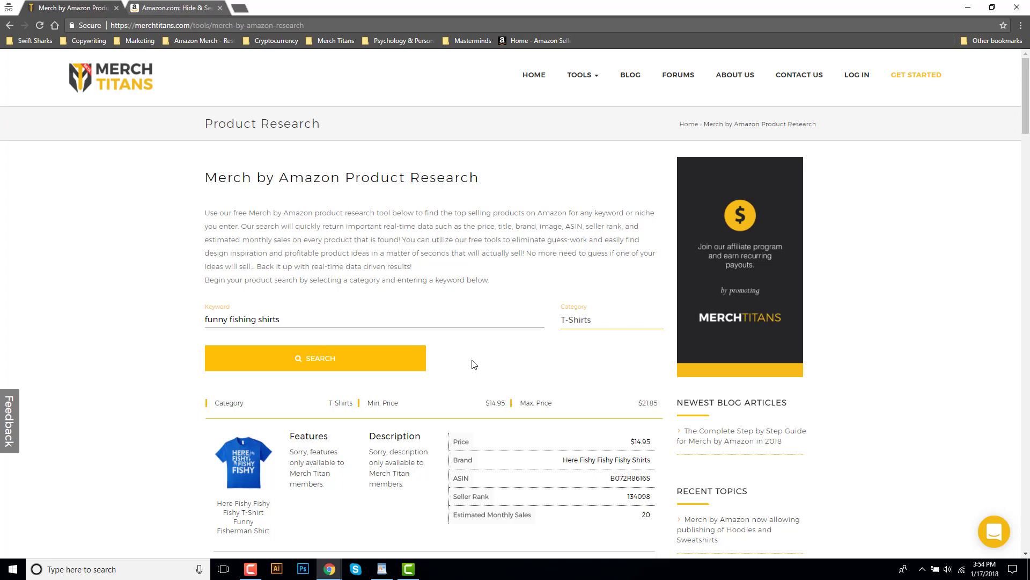
Highlight the search keyword 'funny fishing shirts' above the results
scroll(476, 364, down, 2)
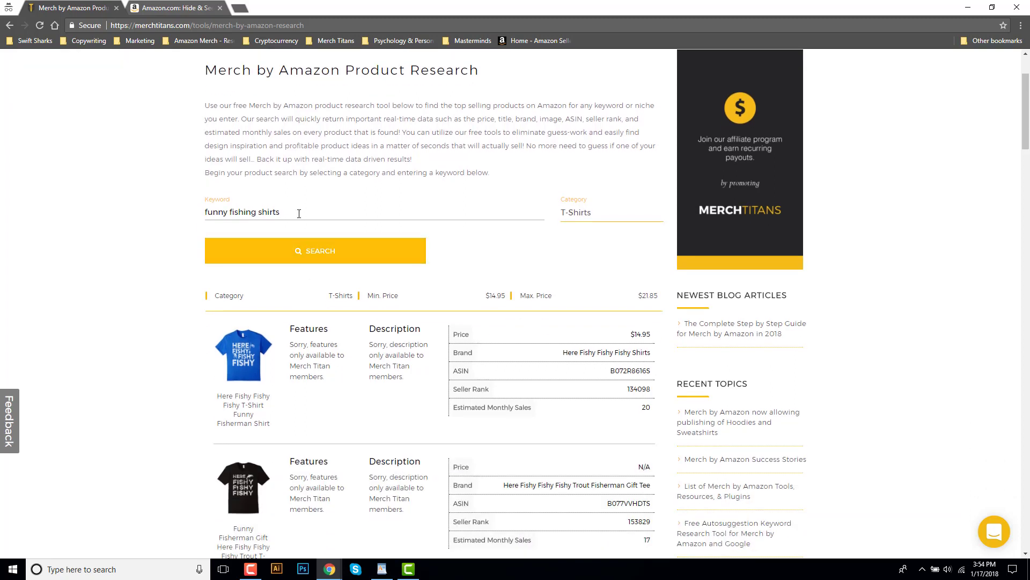
drag(299, 213, 202, 212)
click(119, 248)
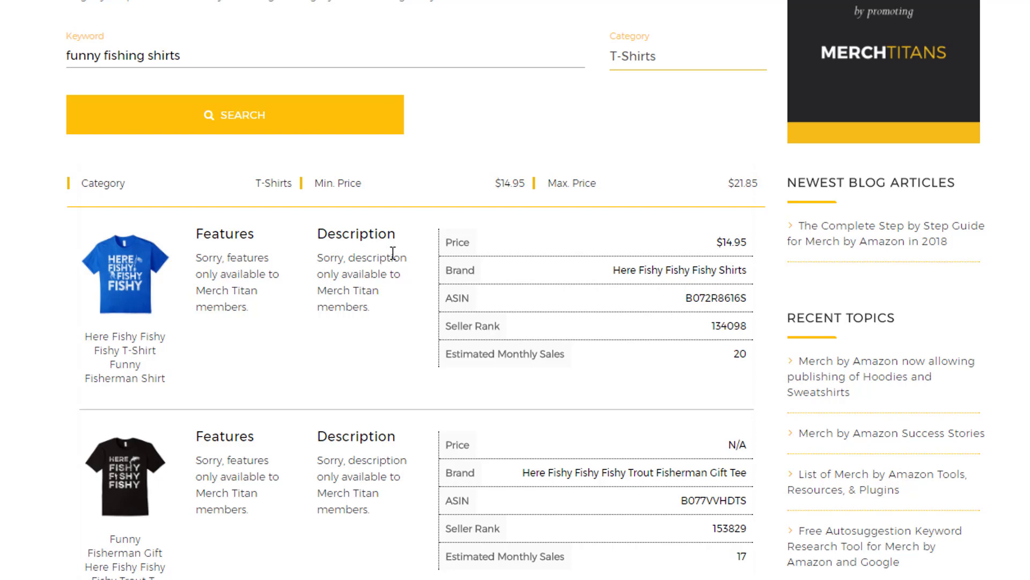
Browse the results, then return to the top $14.95 T-Shirt with rank 134098 and 20 monthly sales
scroll(605, 211, down, 6)
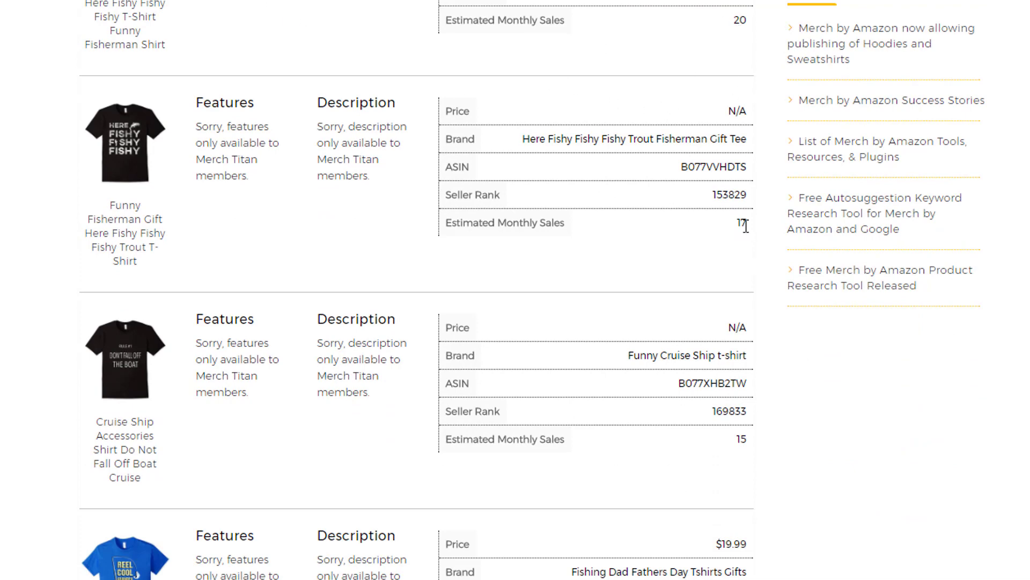
scroll(751, 258, down, 3)
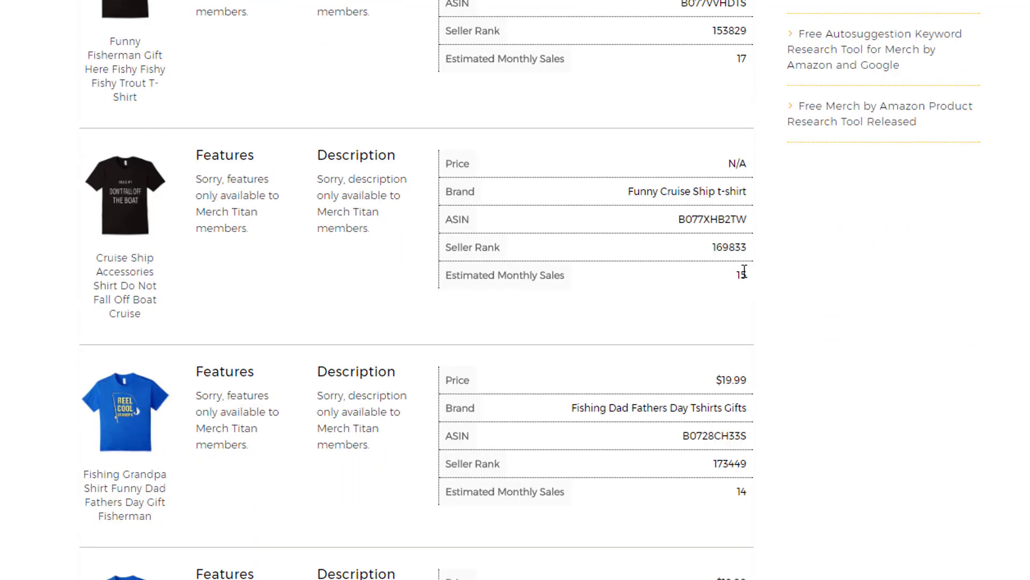
scroll(762, 311, down, 3)
scroll(465, 371, up, 10)
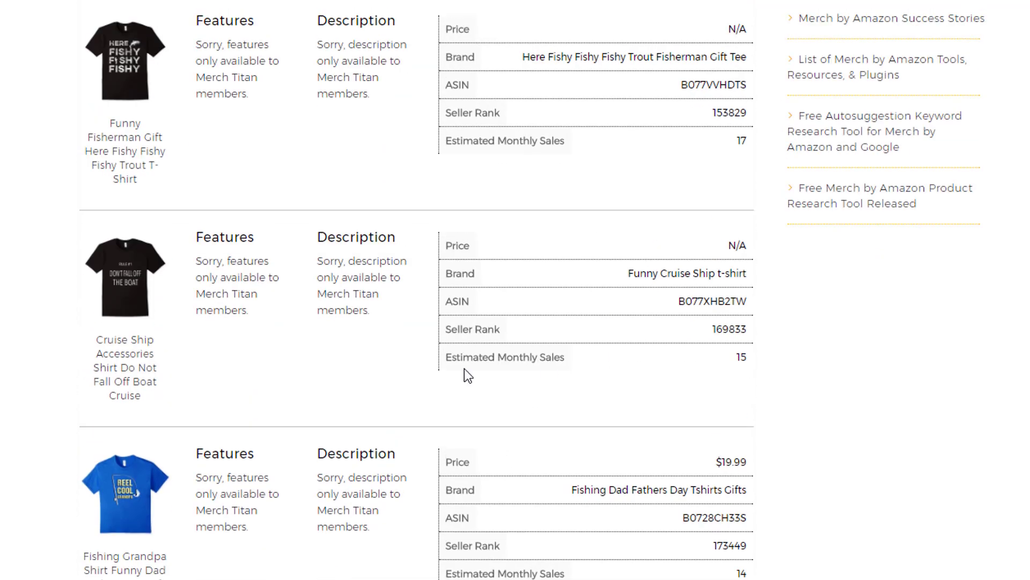
scroll(402, 110, down, 2)
scroll(239, 41, up, 3)
scroll(473, 161, down, 13)
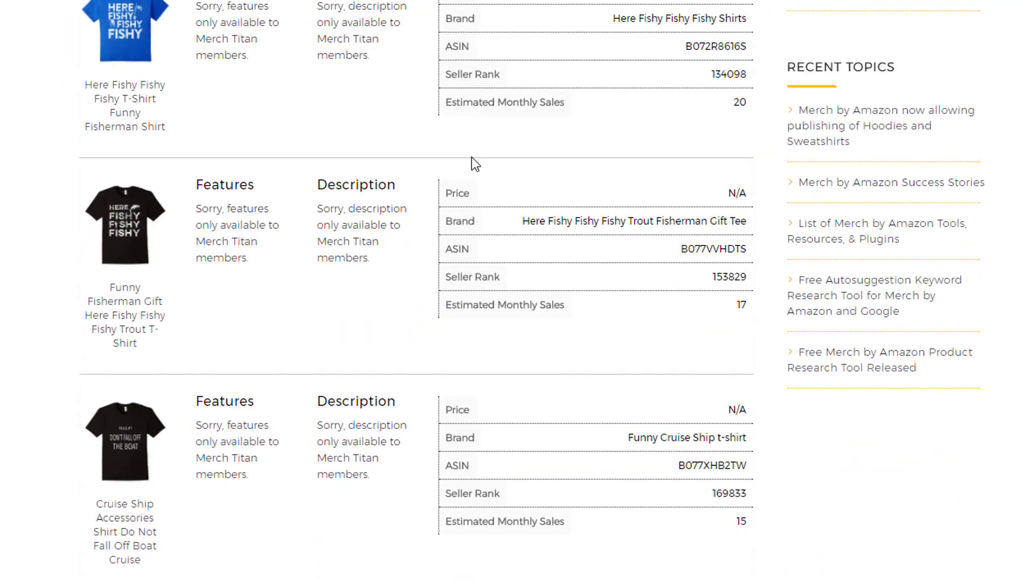
scroll(751, 199, down, 3)
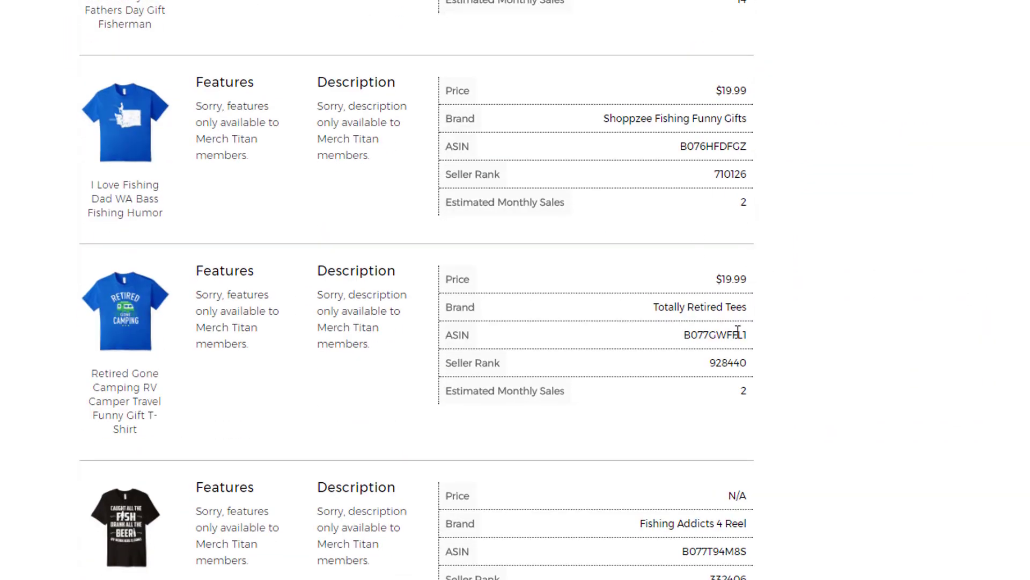
scroll(741, 333, down, 6)
scroll(743, 423, down, 17)
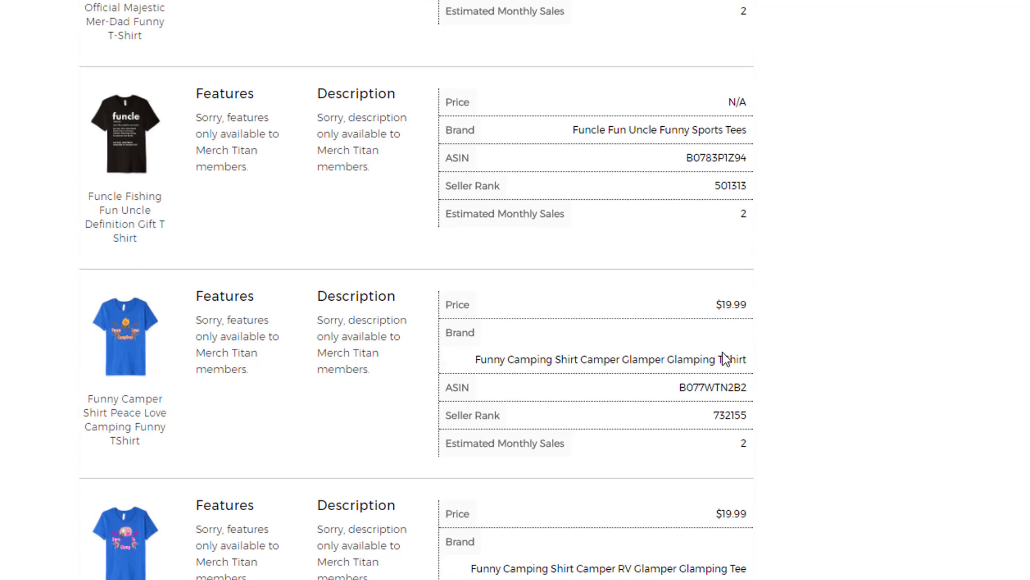
scroll(719, 344, up, 20)
scroll(697, 324, up, 20)
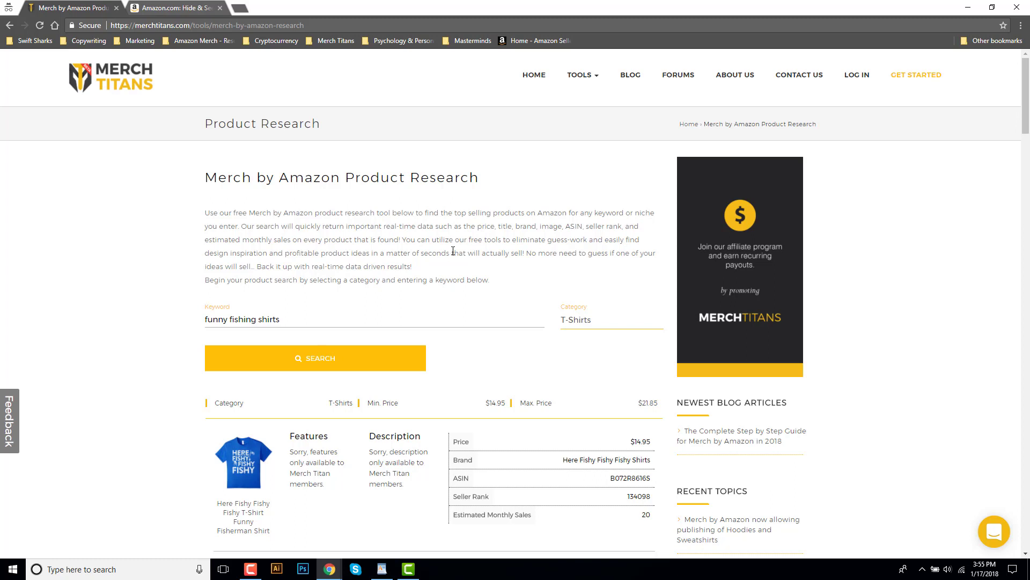
Open ASIN Finder and select the full URL of the Amazon shirt page
mouse_move(594, 84)
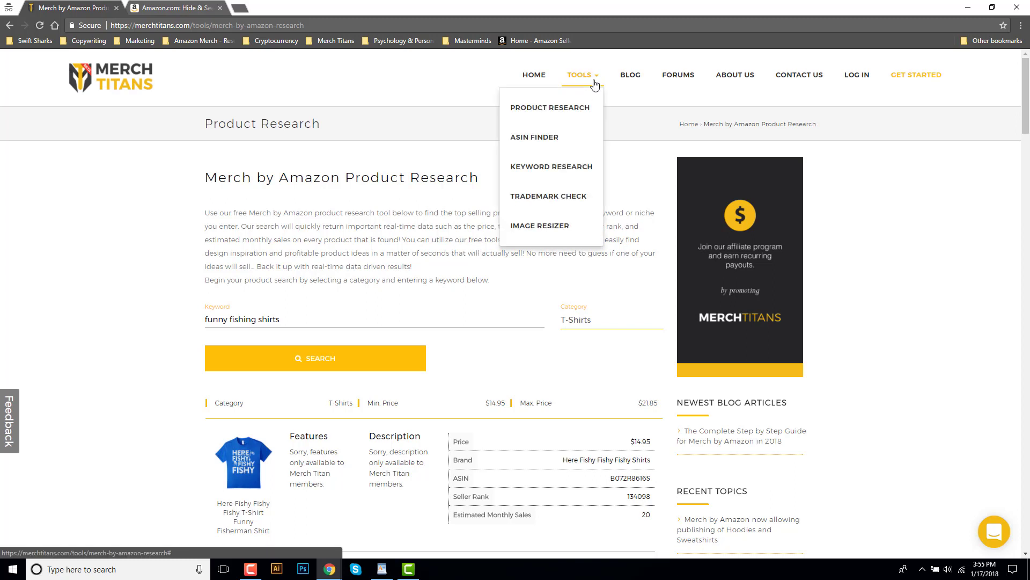
click(552, 137)
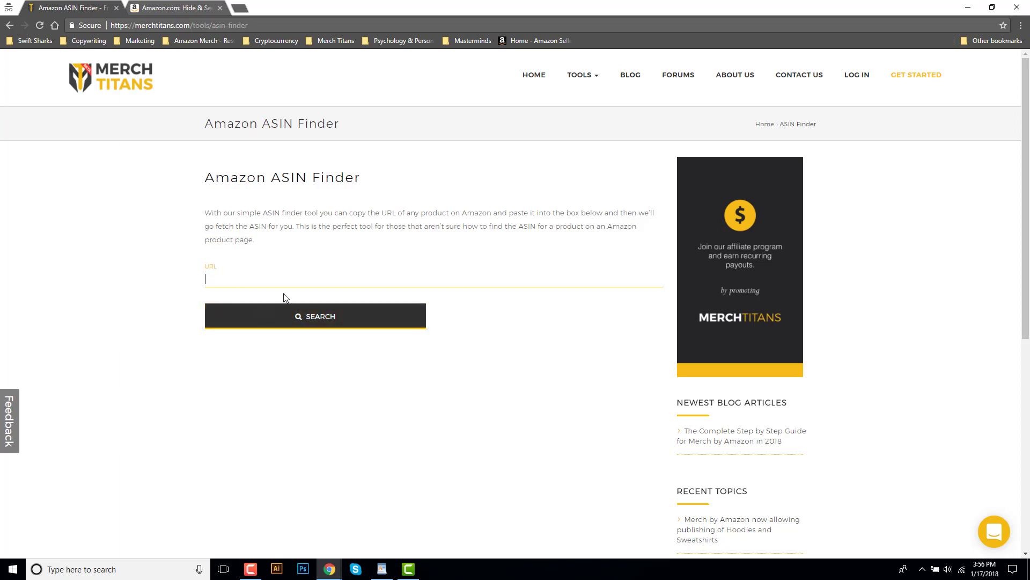
click(173, 7)
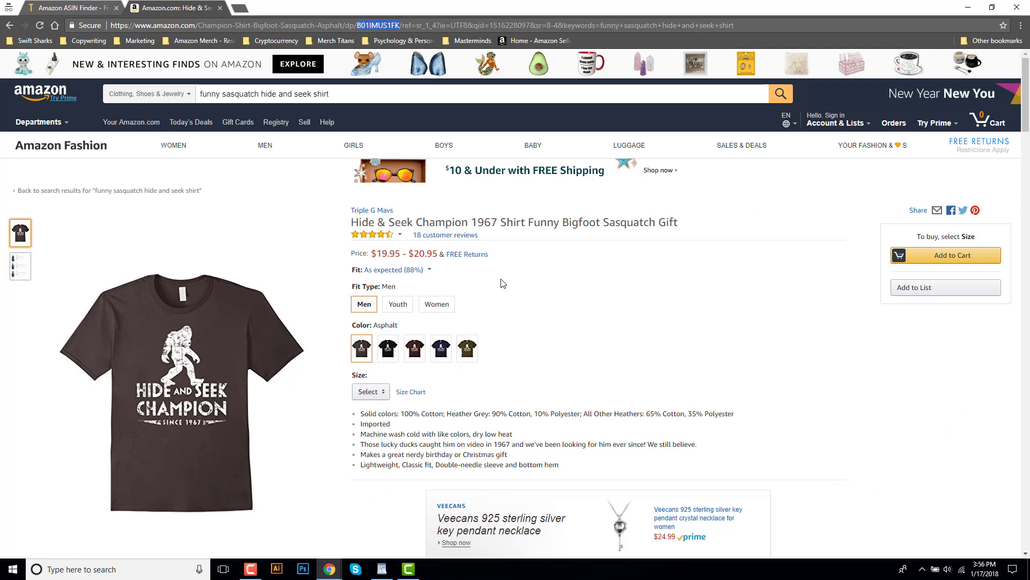
click(503, 281)
click(330, 25)
key(ctrl+c)
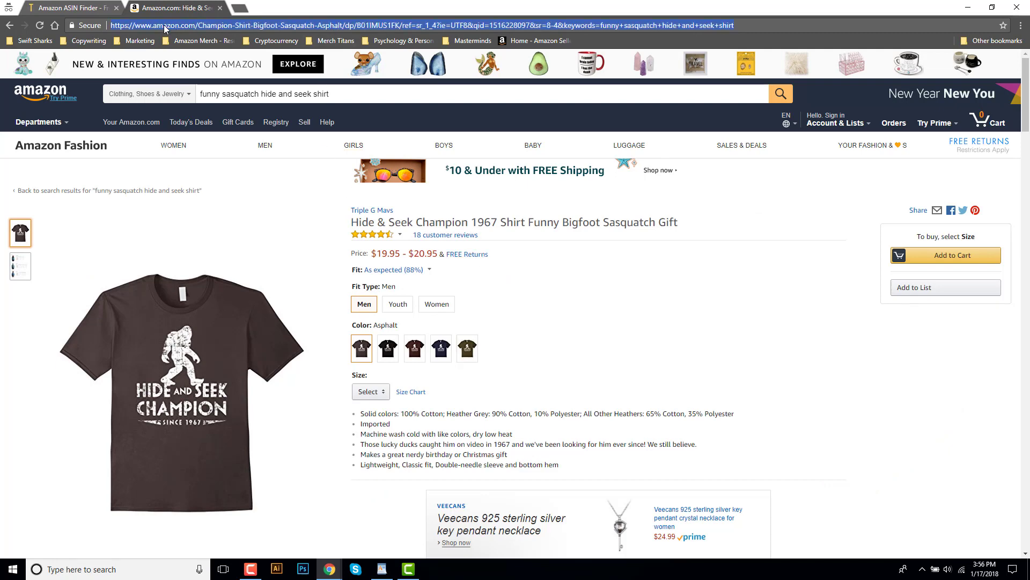
Look up the pasted Amazon URL in ASIN Finder and copy the ASIN B01IMUS1FK
click(63, 6)
click(274, 280)
key(ctrl+v)
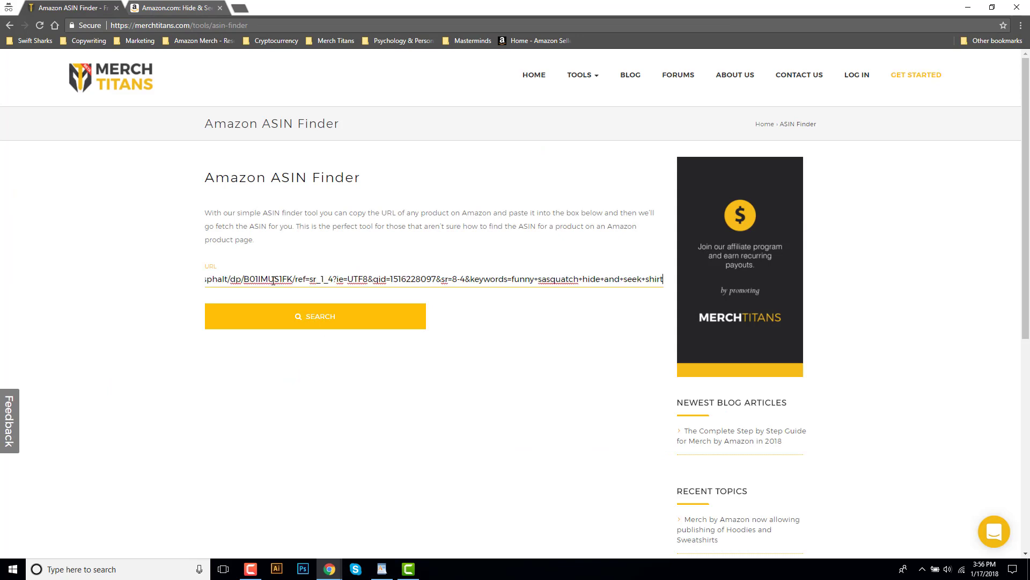
click(281, 321)
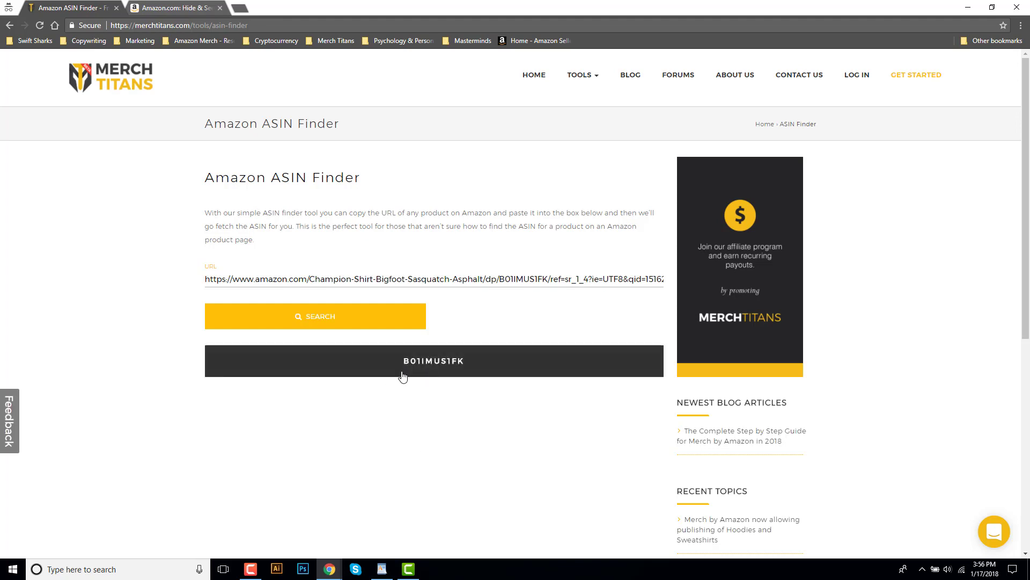
click(437, 368)
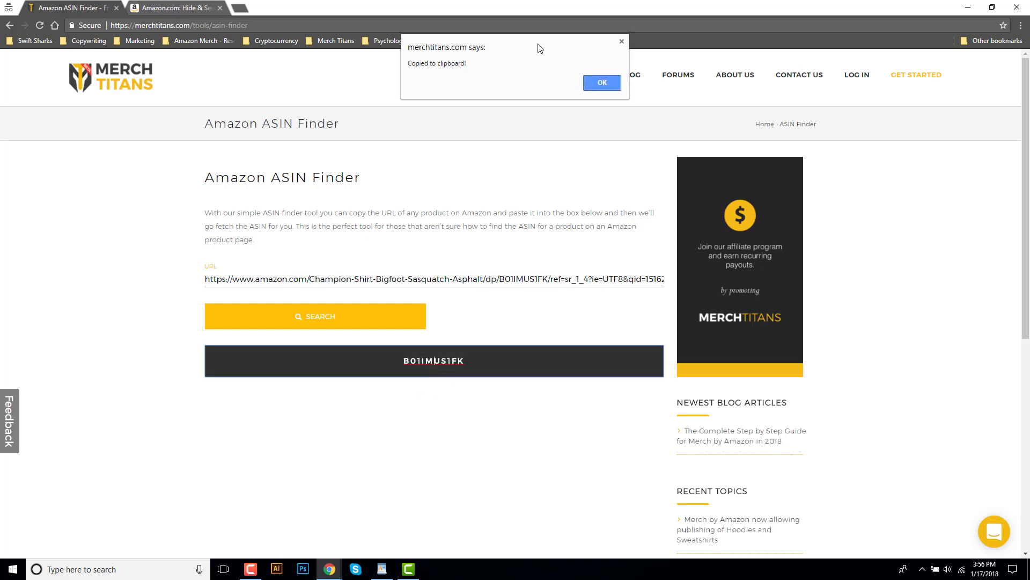
Match B01IMUS1FK against the ASIN in the Amazon page address, then open Keyword Research
click(602, 84)
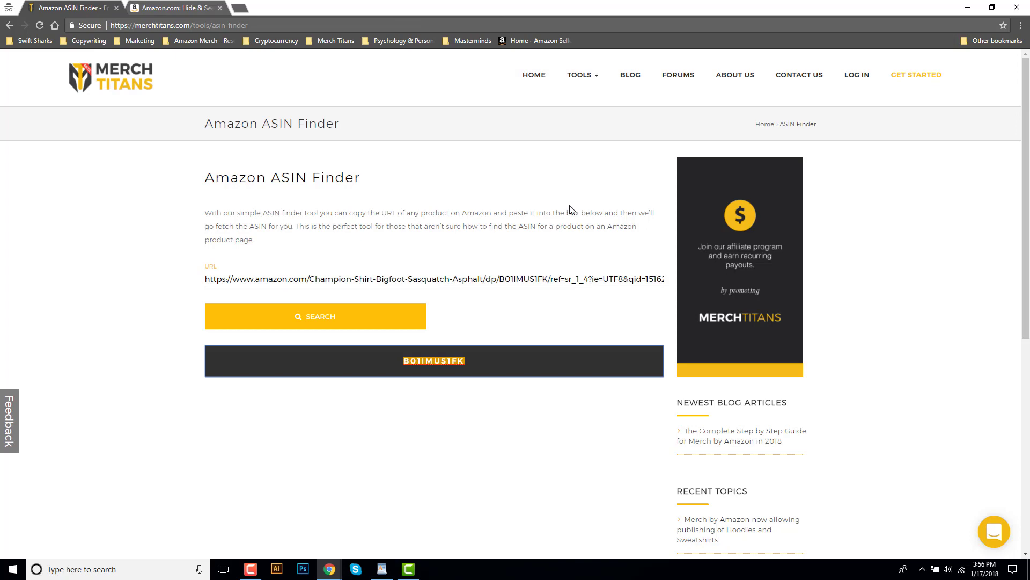
click(186, 10)
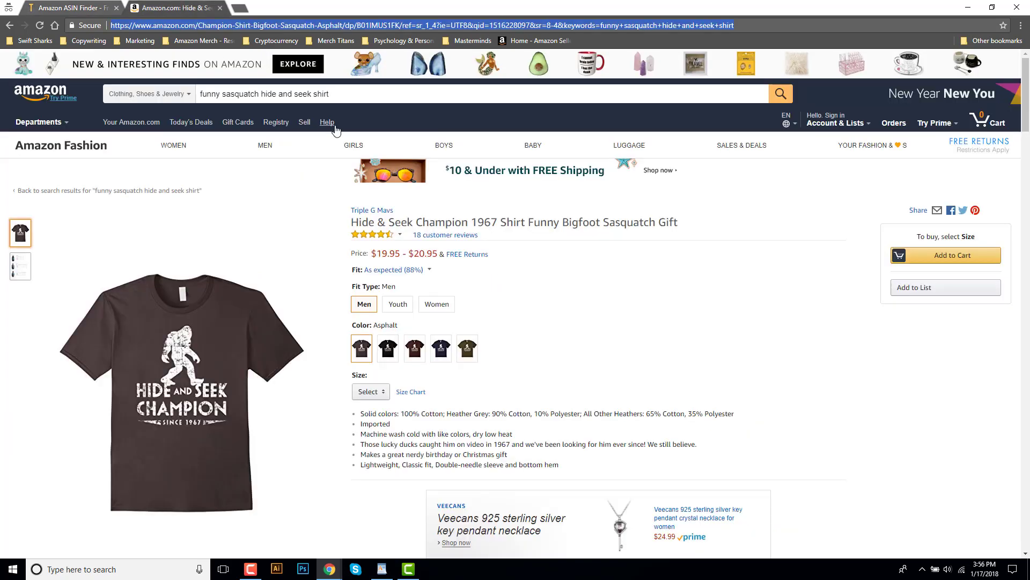
double_click(378, 25)
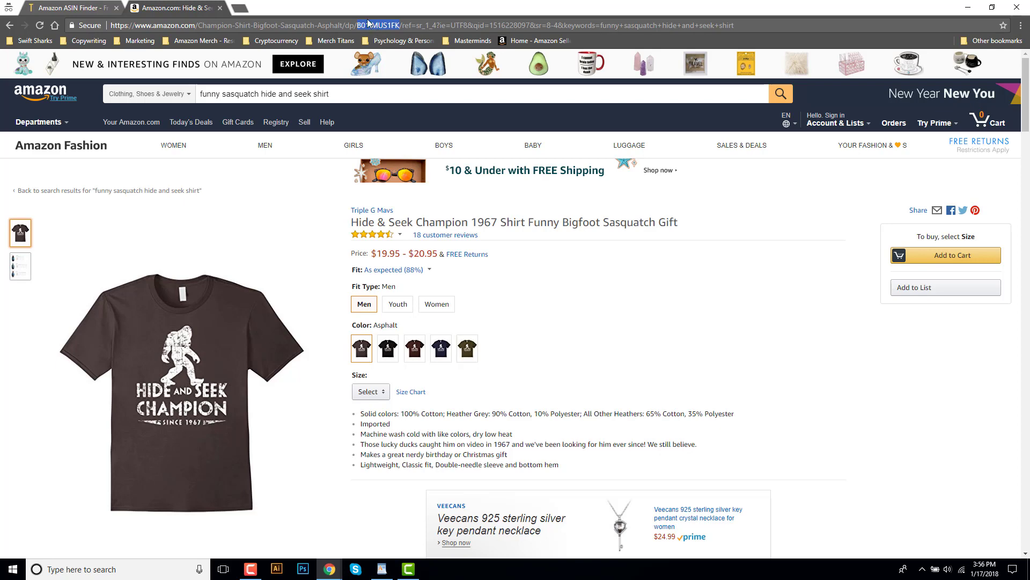
click(94, 10)
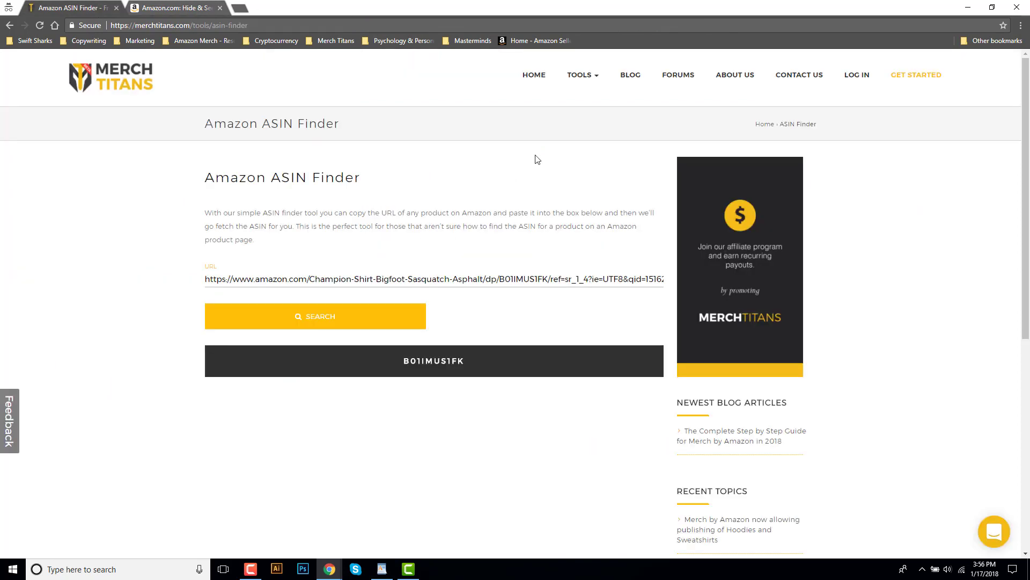
mouse_move(579, 83)
click(562, 171)
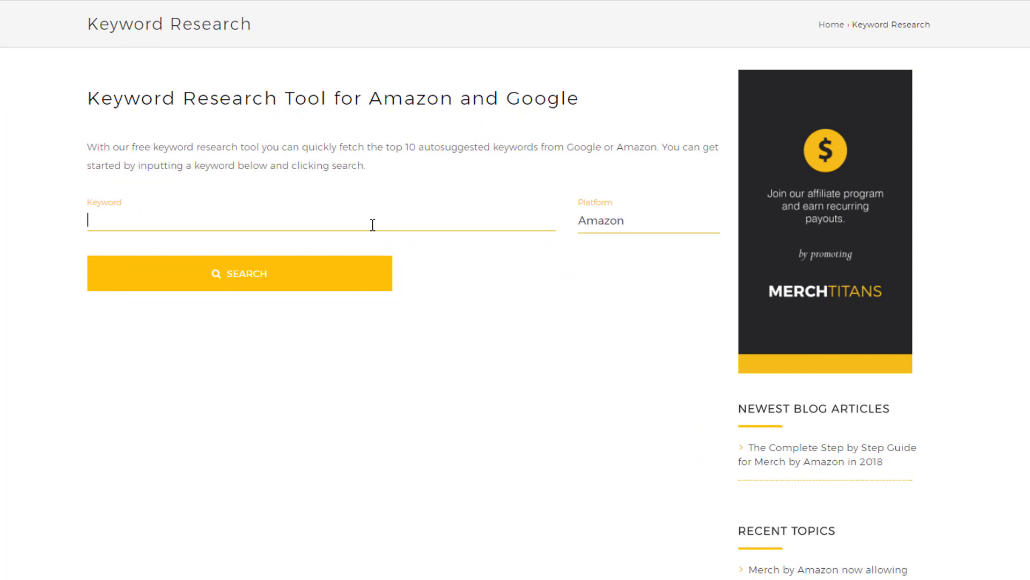
Search Amazon suggestions for 'funny fishing' and review the ten results, from 'funny fishing shirts for men'
click(621, 235)
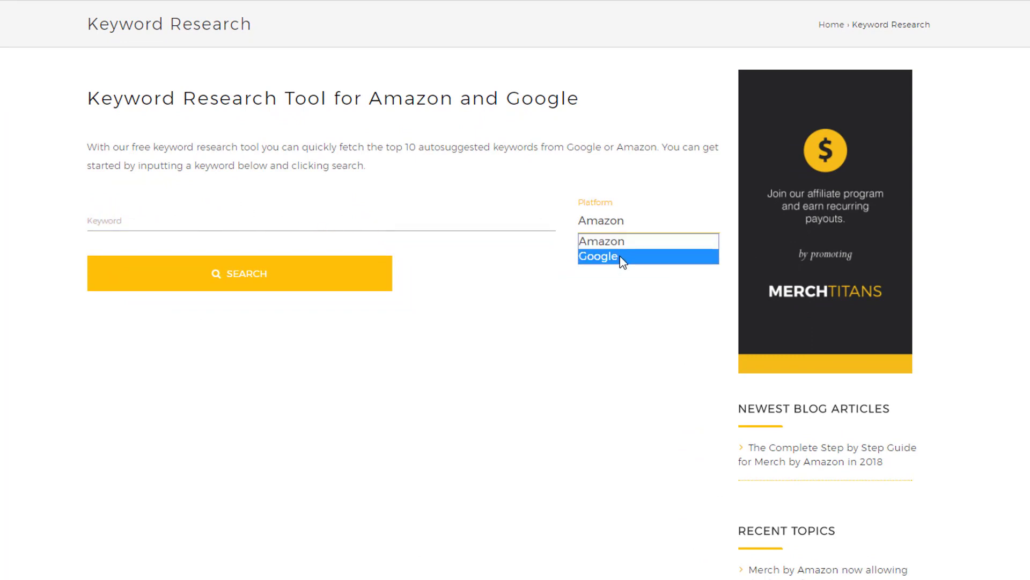
key(Escape)
click(235, 224)
text(funny fishing)
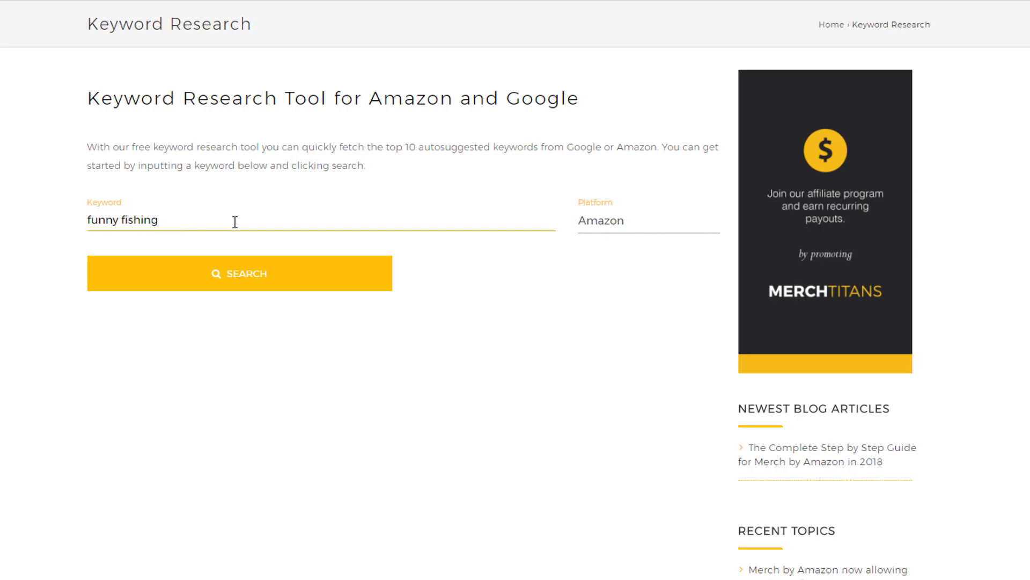
key(Return)
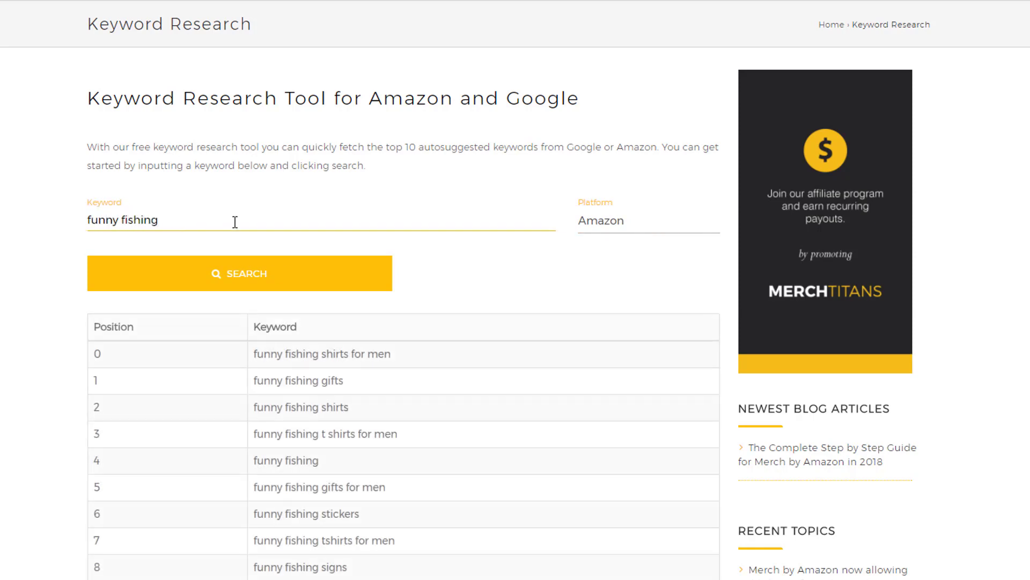
scroll(322, 211, down, 4)
scroll(288, 235, up, 4)
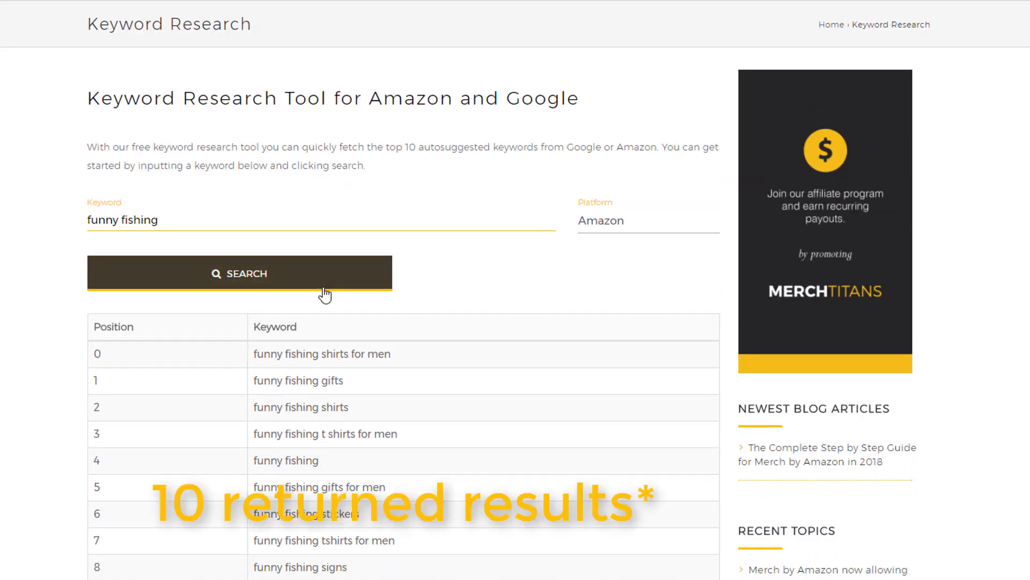
scroll(327, 291, down, 3)
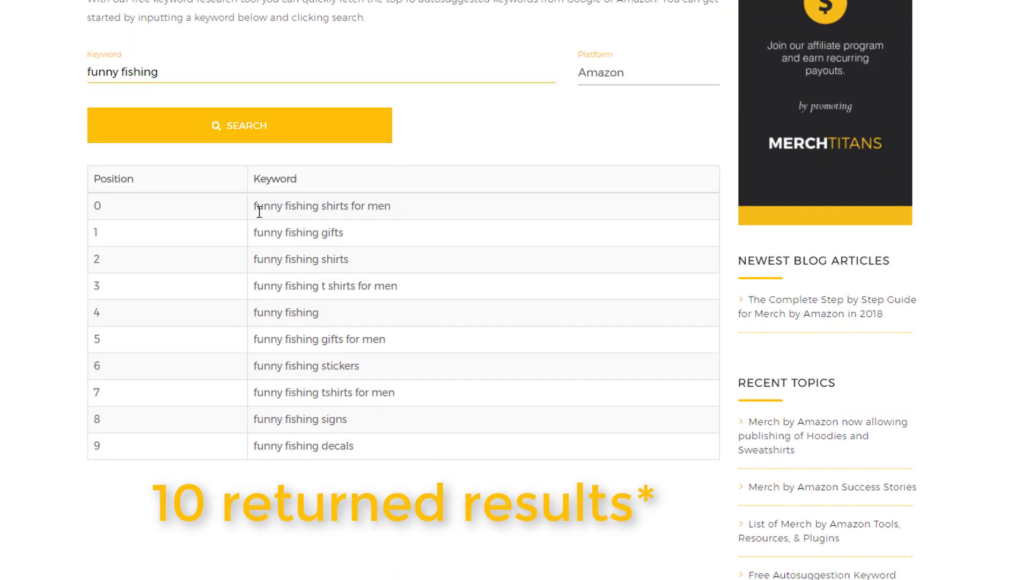
drag(255, 206, 338, 202)
click(328, 204)
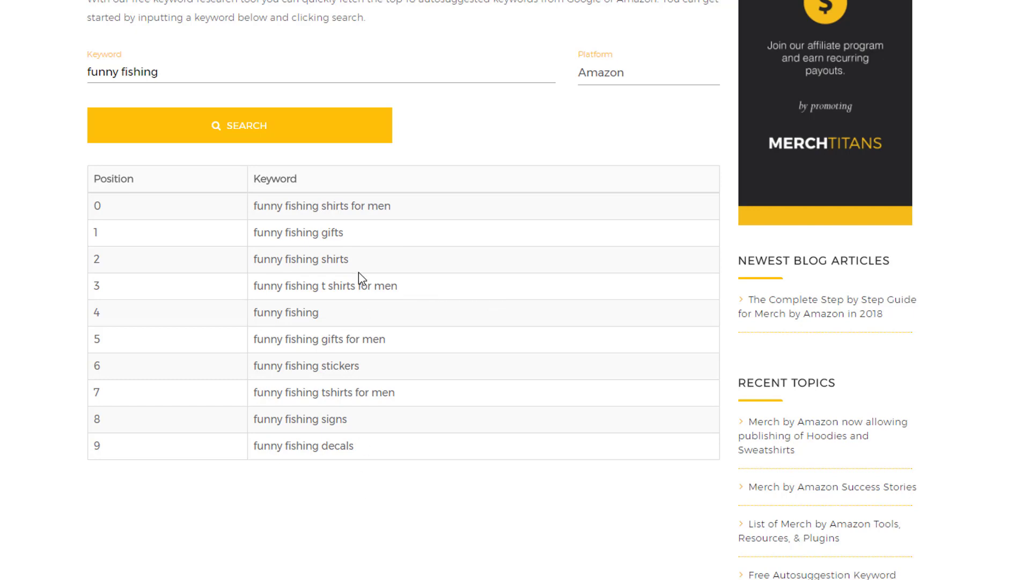
scroll(349, 300, up, 2)
Fetch Google's 'funny fishing' suggestions and point out 'shirts' in the top result
click(587, 152)
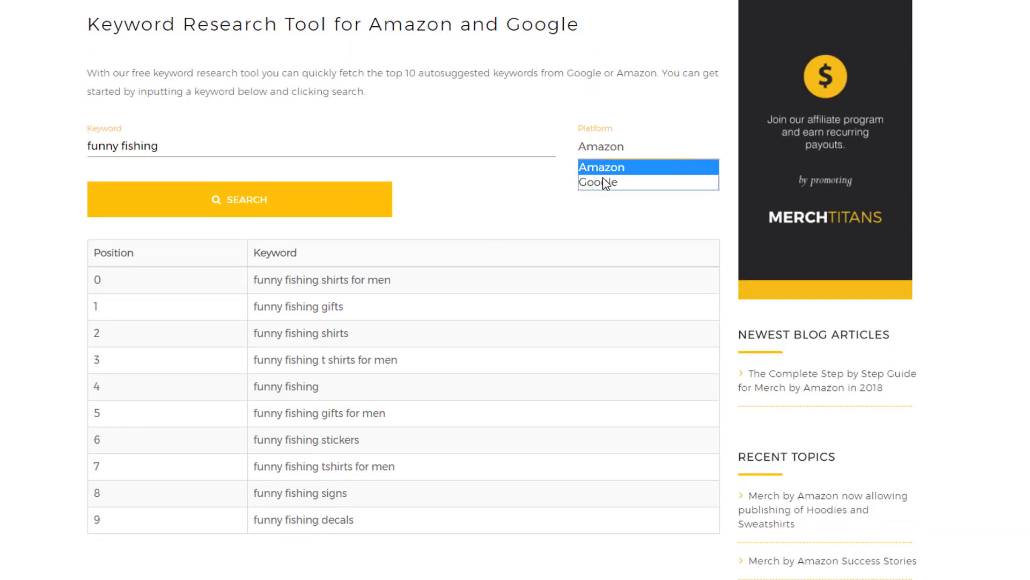
click(597, 182)
click(306, 202)
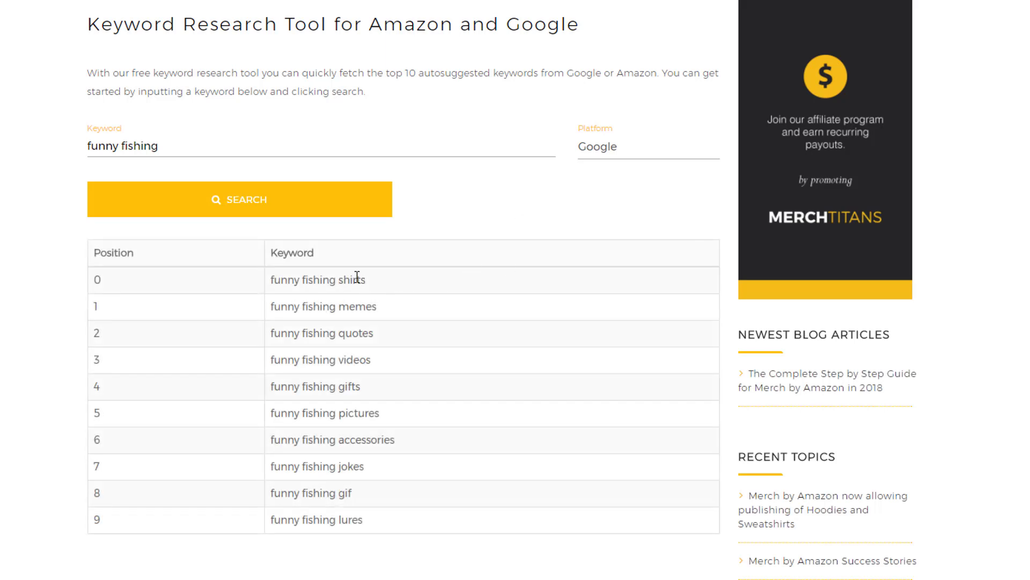
double_click(338, 279)
click(432, 321)
Set the Platform back to Amazon
scroll(378, 330, up, 1)
scroll(265, 249, up, 2)
click(638, 224)
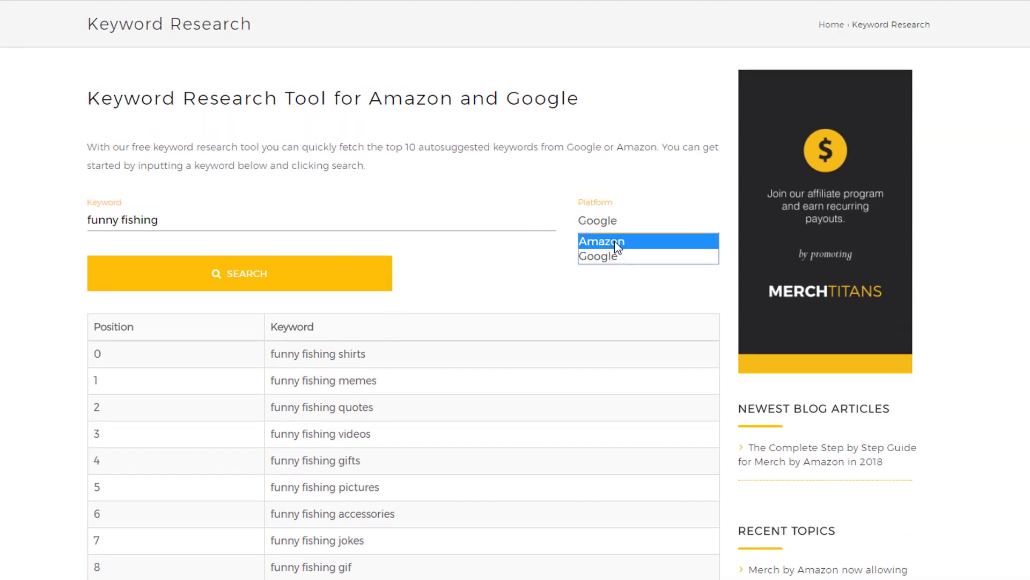
click(617, 240)
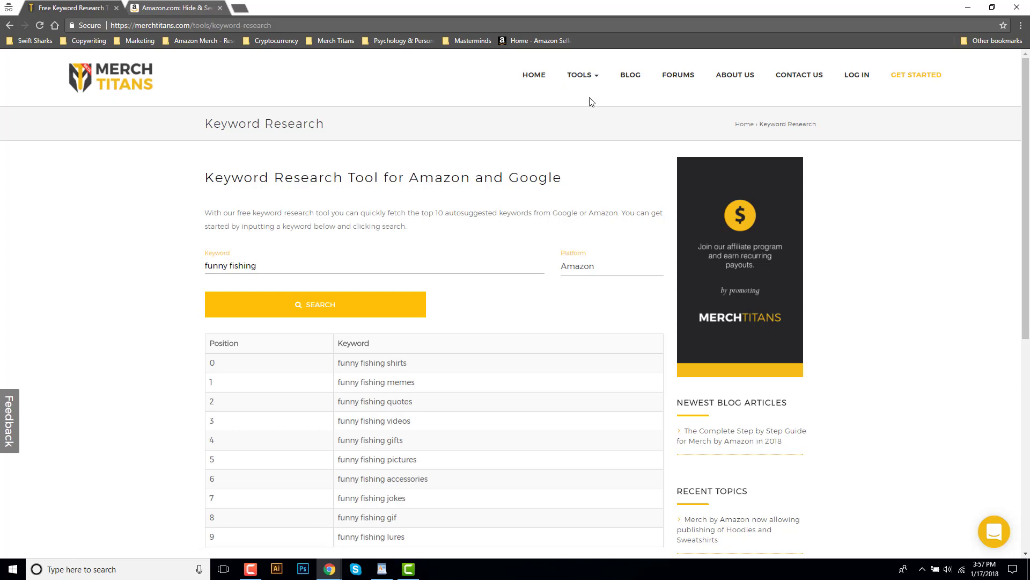
Run Trademark Check on 'Apple', then on 'fishy fishy', which comes back safe to use
click(593, 84)
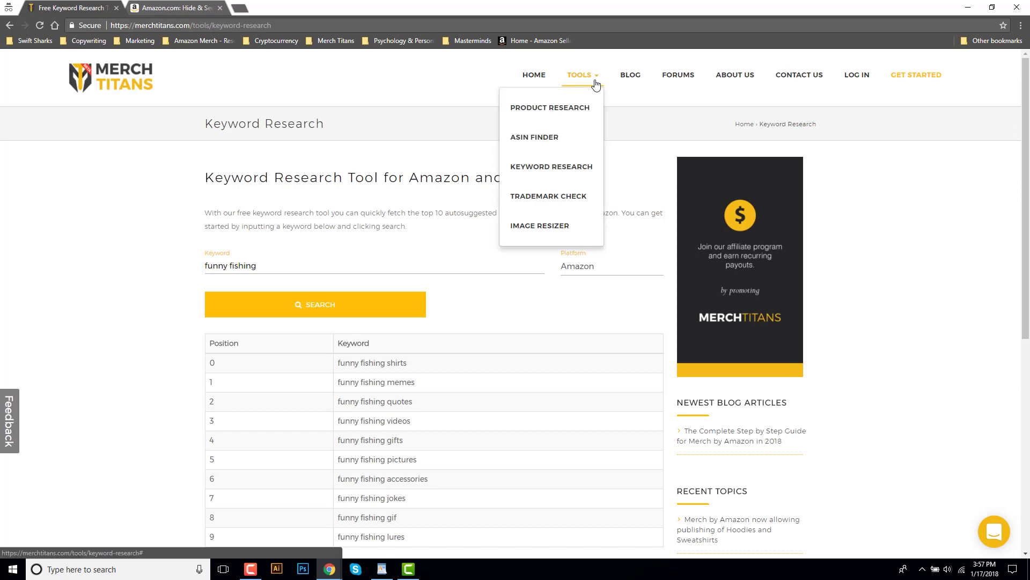
click(564, 204)
click(333, 260)
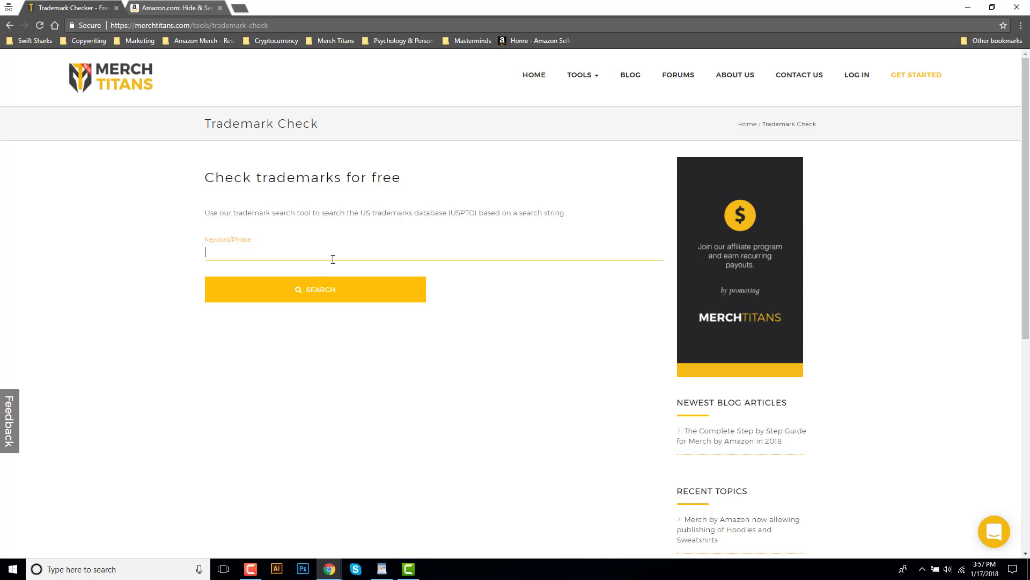
text(Apple)
click(347, 281)
text(fishy fishy)
click(324, 299)
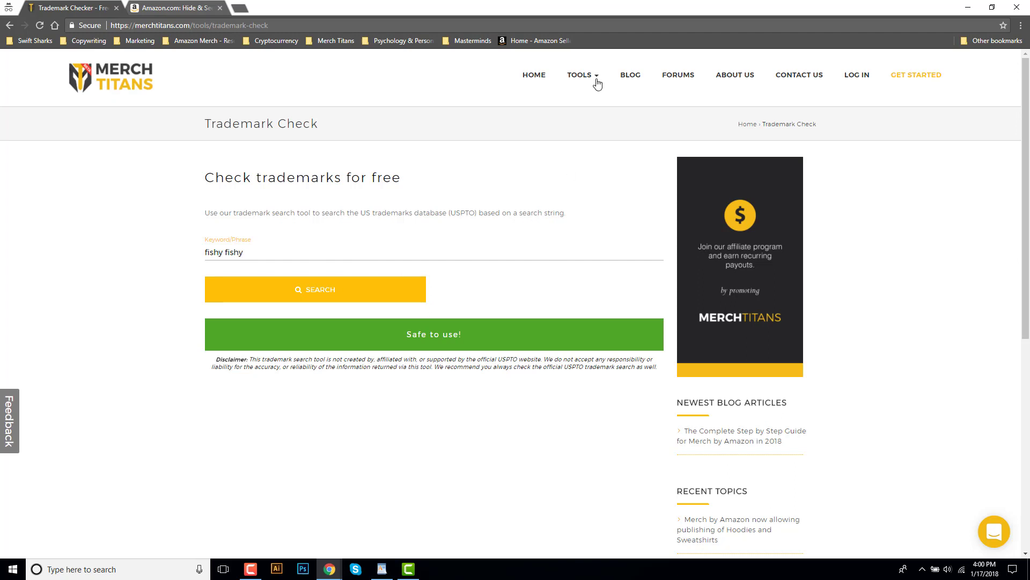
Open the hoodie Image Resizer, cancel the design upload, and switch to the image viewer
mouse_move(597, 81)
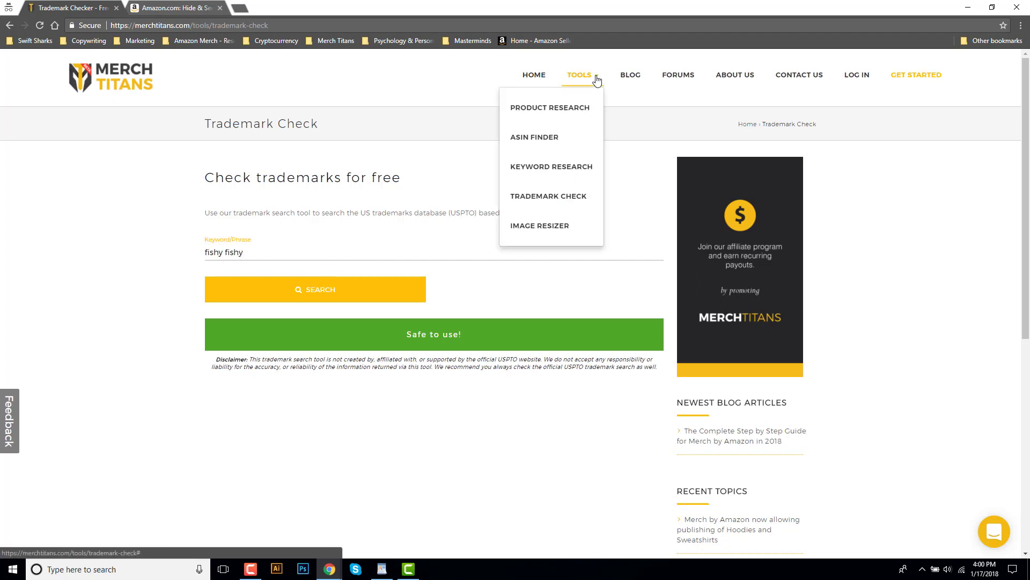
click(558, 232)
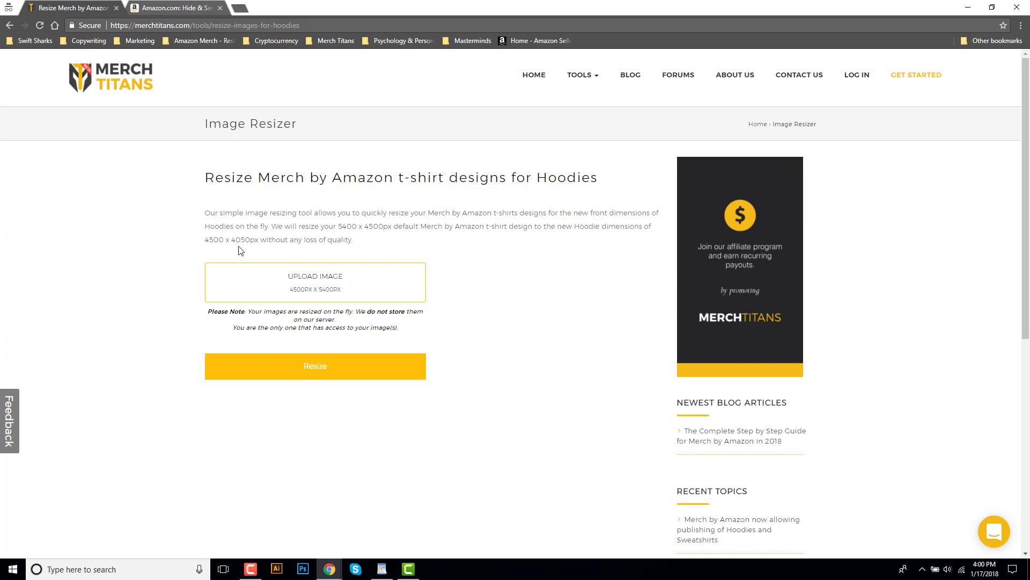
click(294, 295)
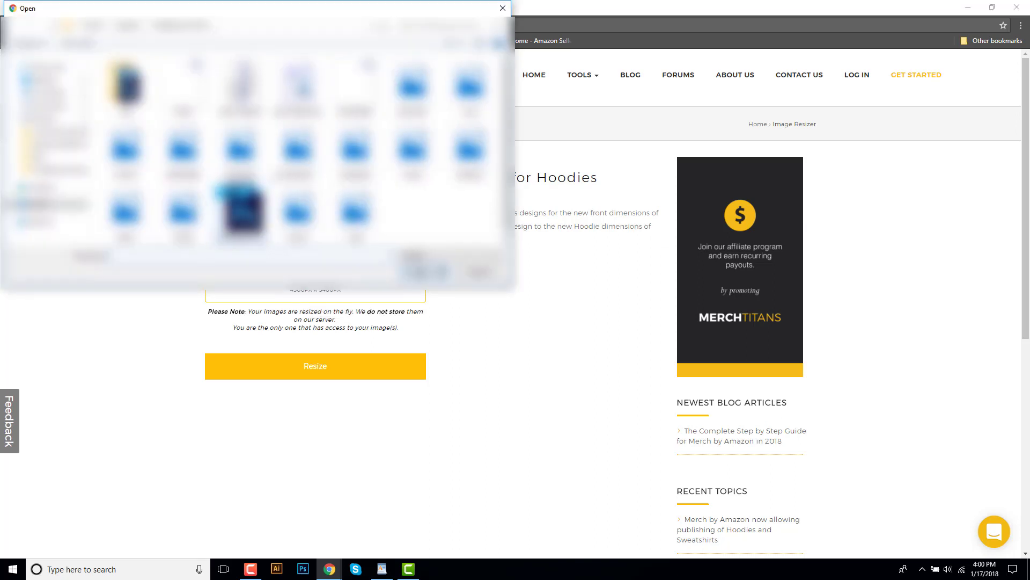
click(473, 269)
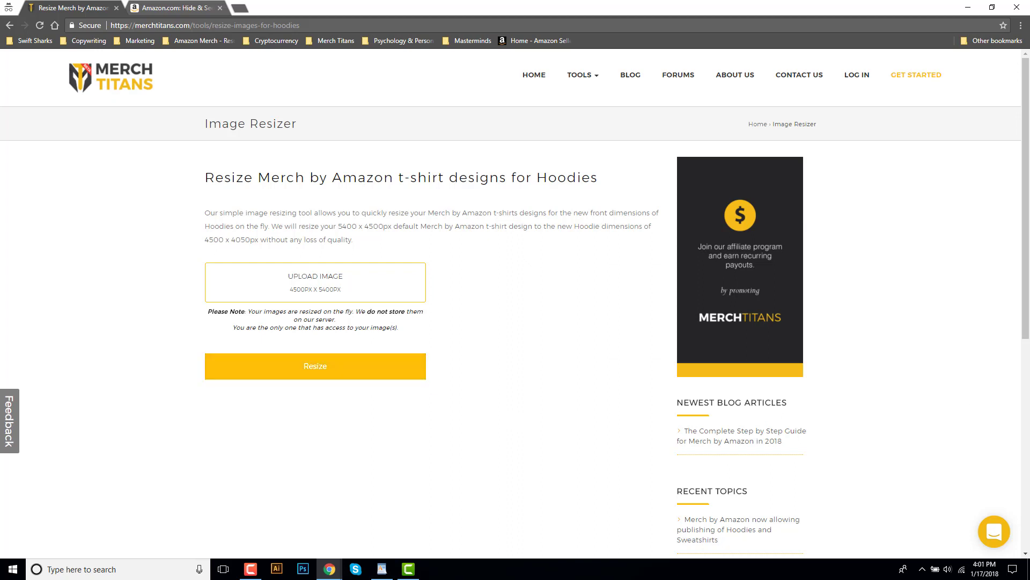
key(alt+Tab)
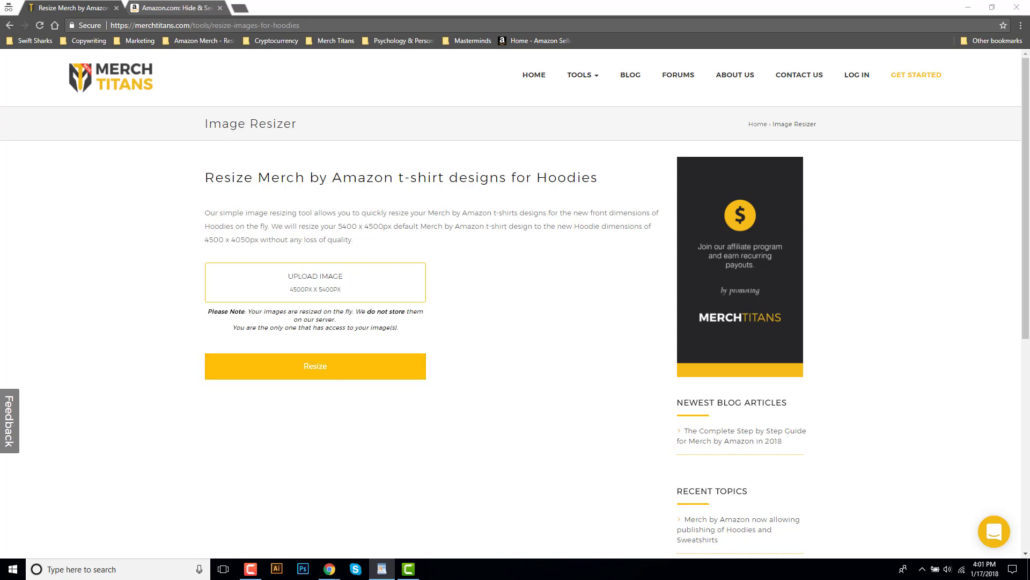